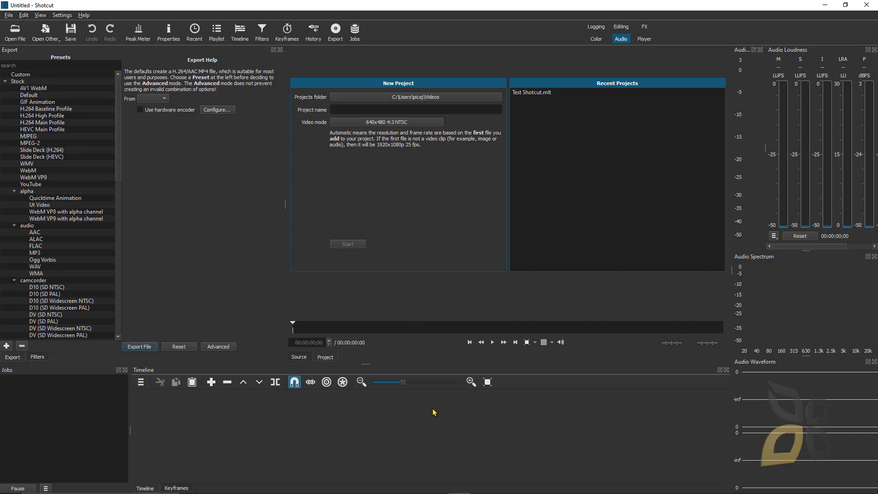
Step: Switch to the browser, search the jbdesign tube YouTube channel for "shotcut", and return to Shotcut
key("alt+Tab")
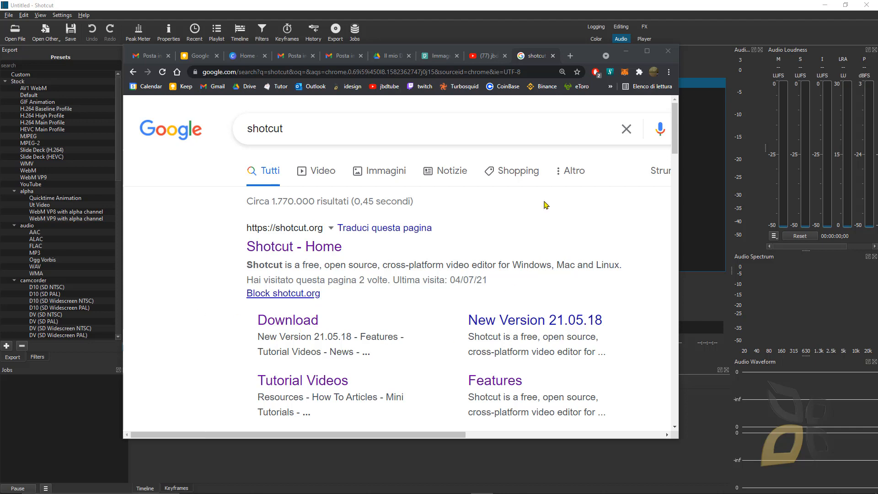
left_click(494, 56)
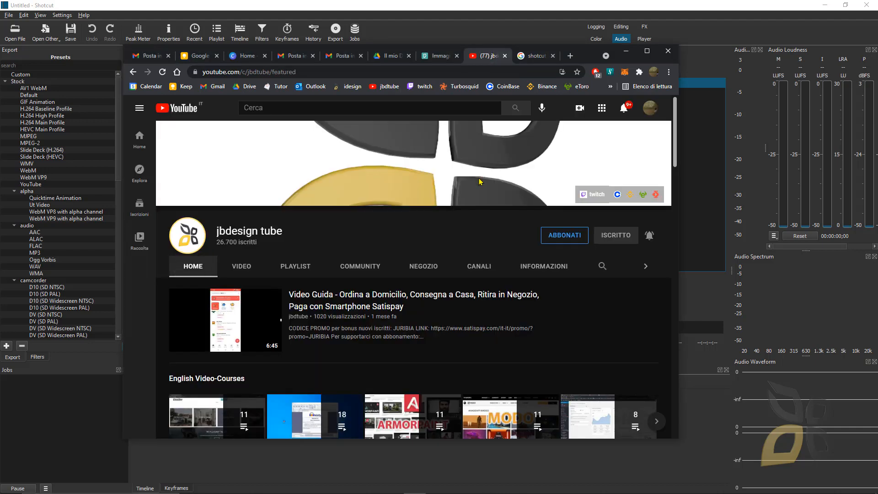
left_click(602, 273)
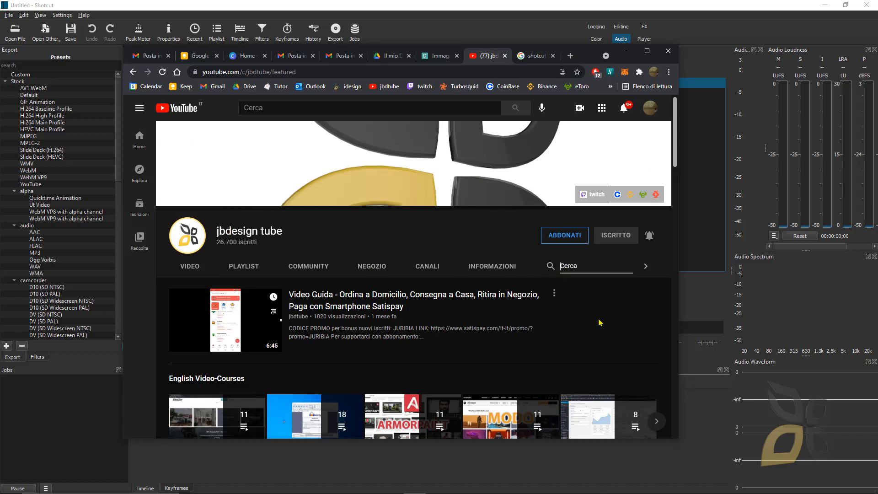
type("shotcut")
left_click(625, 51)
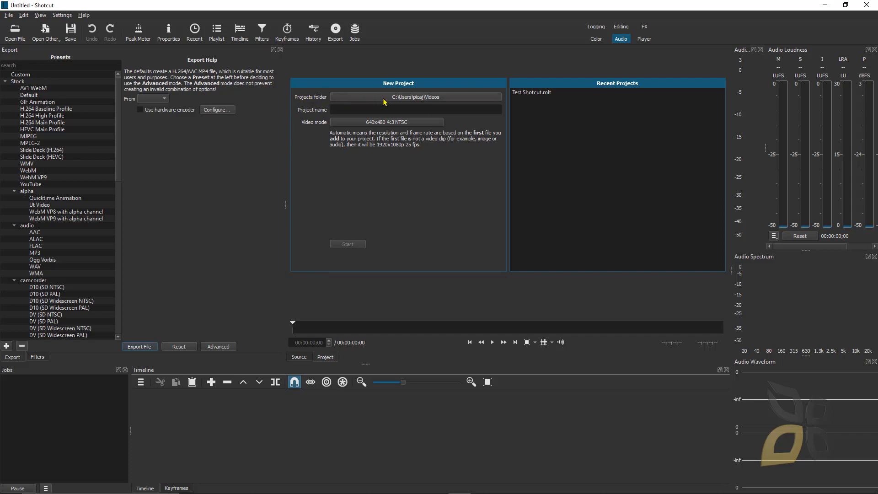
Step: Set the new project's folder to Test Shotcut inside the Video folder
mouse_move(384, 101)
left_click(404, 96)
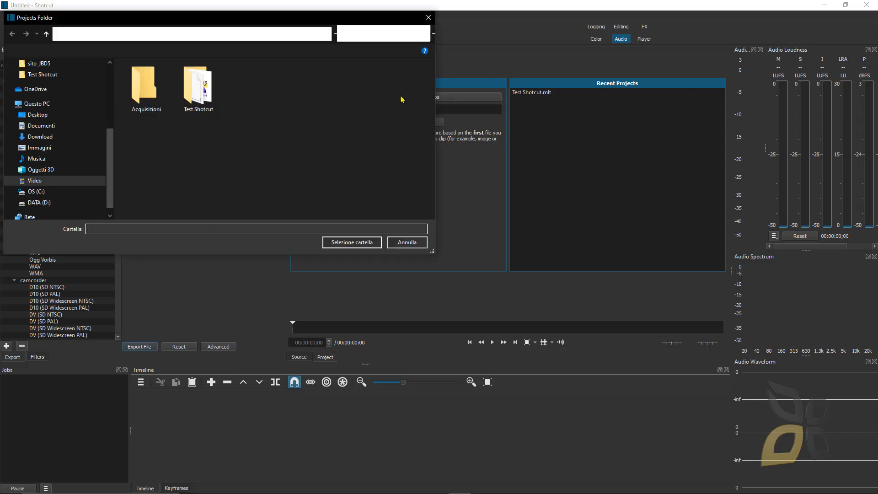
left_click_drag(253, 13, 287, 33)
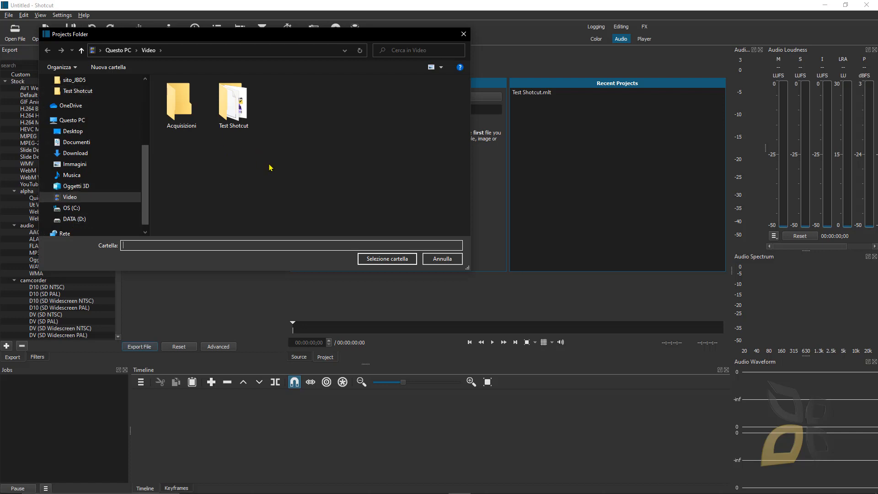
left_click(236, 130)
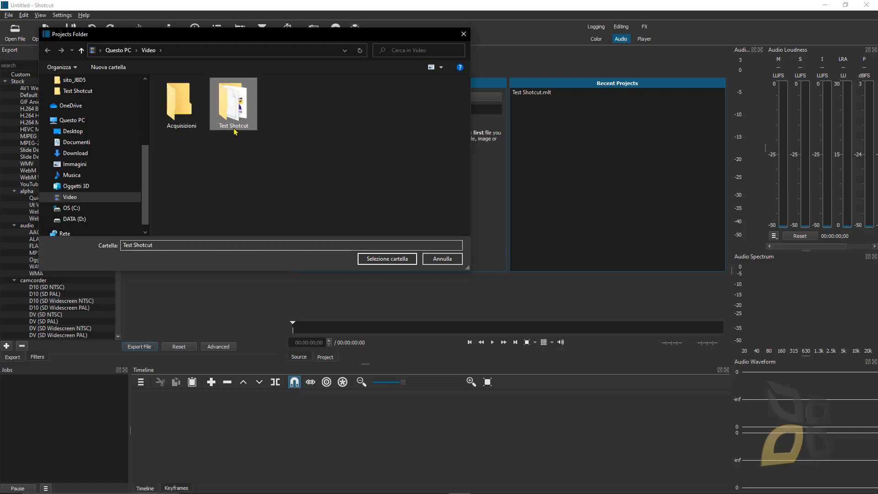
left_click(387, 259)
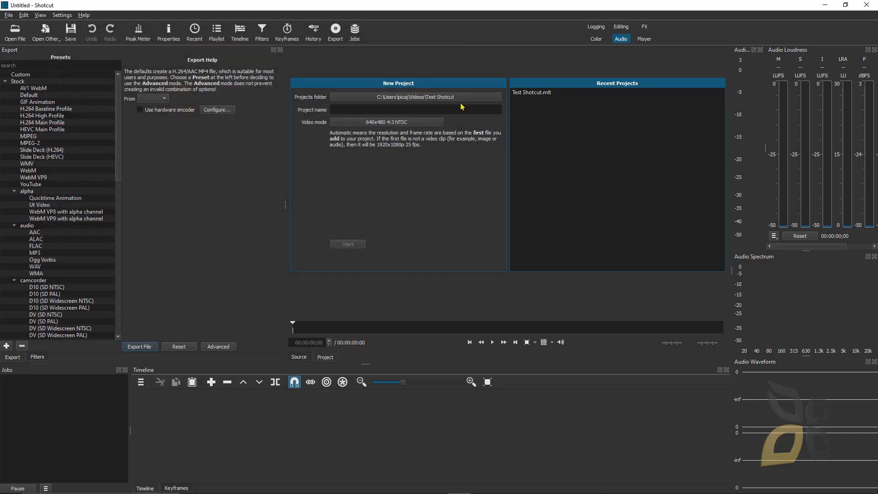
left_click(417, 101)
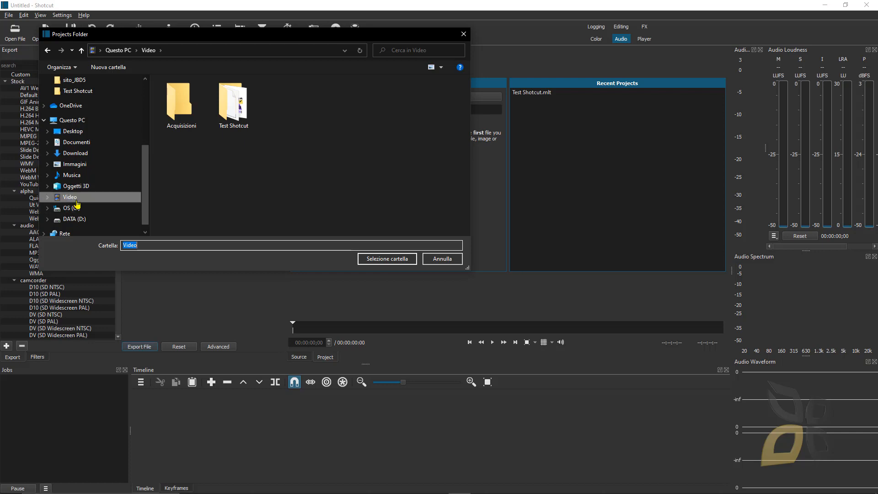
left_click(464, 33)
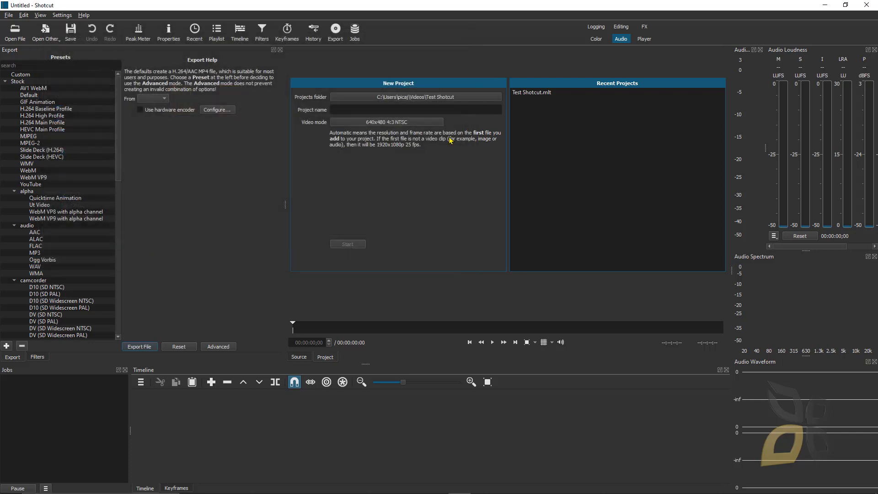
Step: Name the new project "Test Shotcut" and set its video mode to Automatic
left_click(331, 105)
type("Test Shotcut")
left_click(364, 126)
left_click(366, 130)
left_click(65, 15)
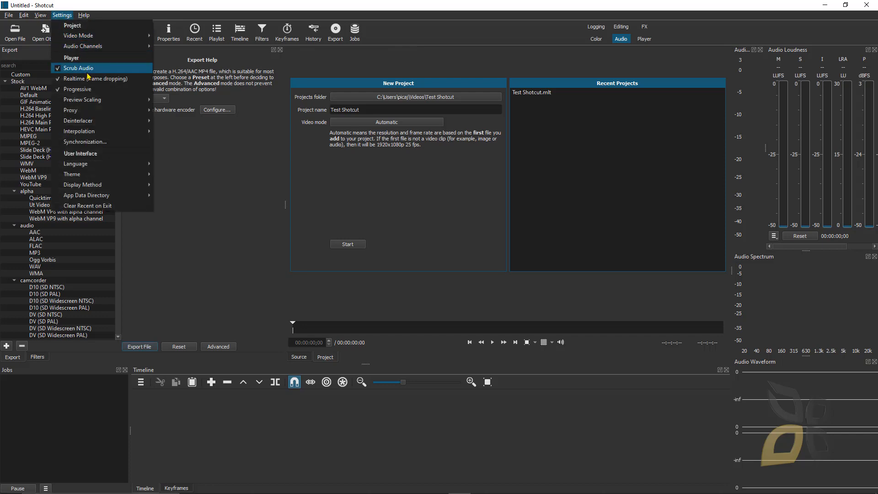
mouse_move(110, 164)
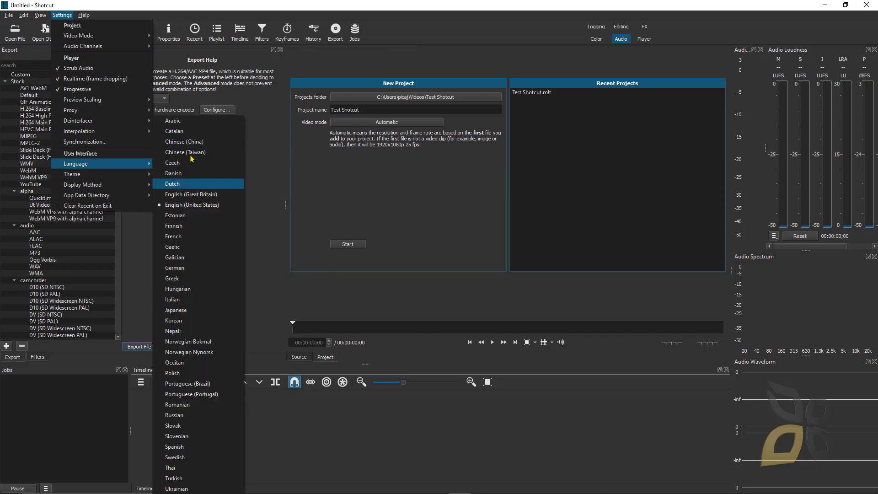
key("Escape")
key("Escape")
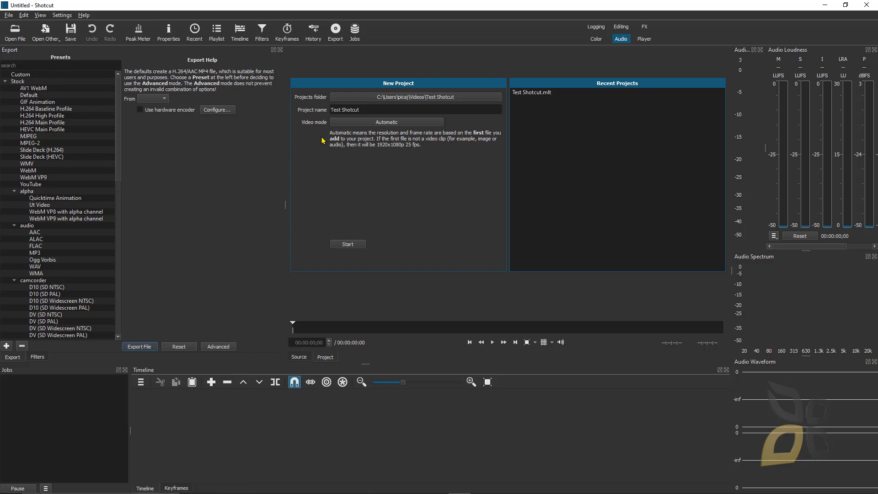
Step: Add a custom video mode for the project and name it "My Instagram"
left_click(369, 124)
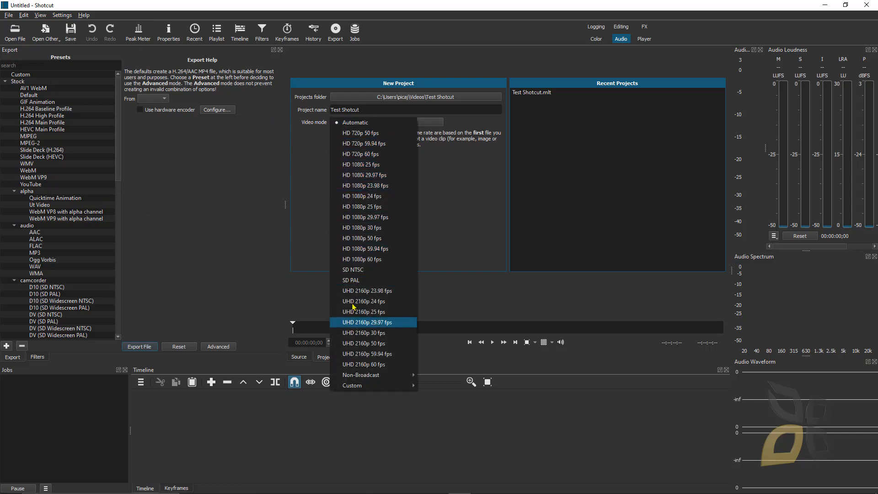
key("Up")
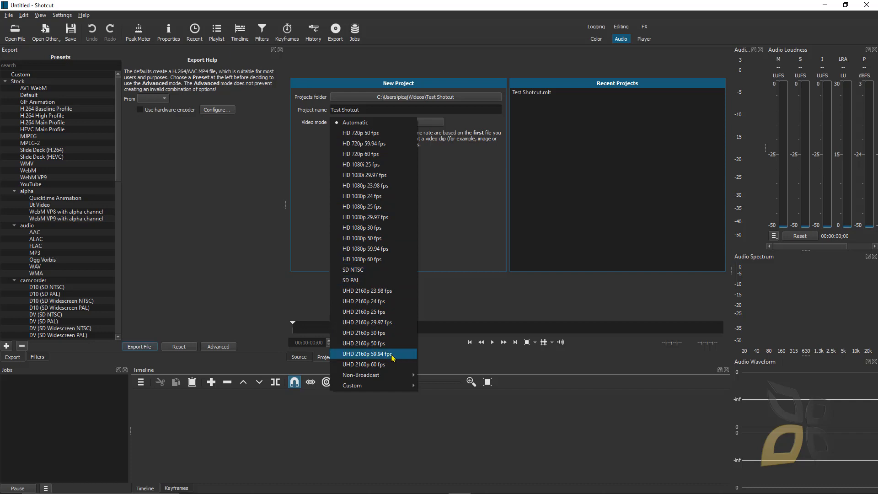
mouse_move(362, 375)
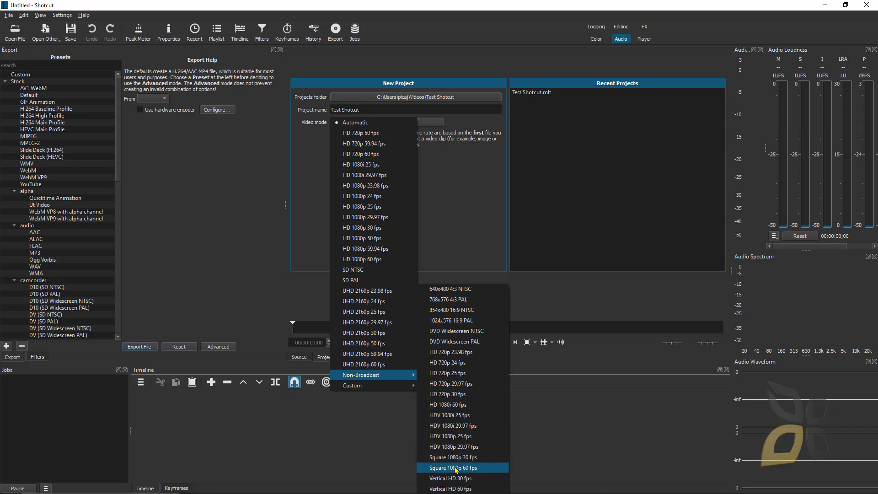
mouse_move(388, 386)
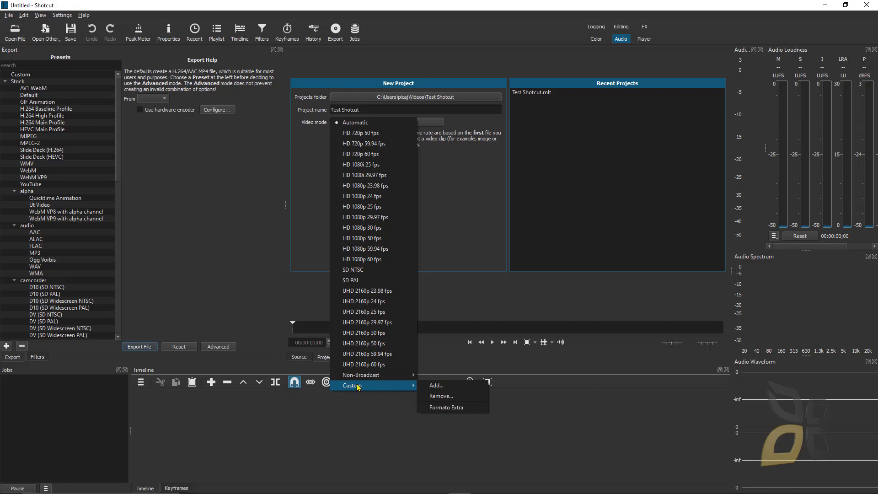
left_click(437, 386)
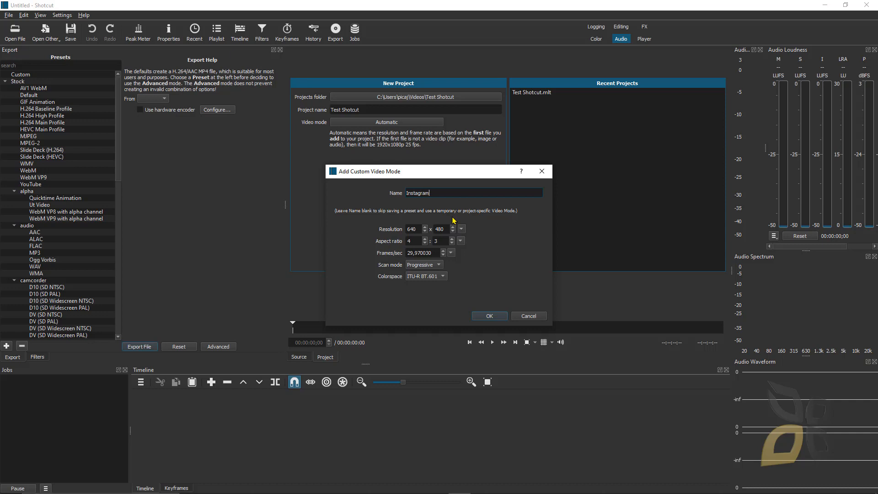
key("BackSpace")
key("BackSpace")
key("BackSpace")
key("BackSpace")
key("BackSpace")
key("BackSpace")
key("BackSpace")
key("BackSpace")
Step: Set the custom video mode's resolution to 4000 x 400, edit its frame rate, and save the mode
left_click(413, 231)
double_click(410, 229)
type("4000")
double_click(437, 229)
type("400")
left_click(430, 253)
double_click(412, 253)
double_click(418, 254)
double_click(410, 252)
left_click(497, 315)
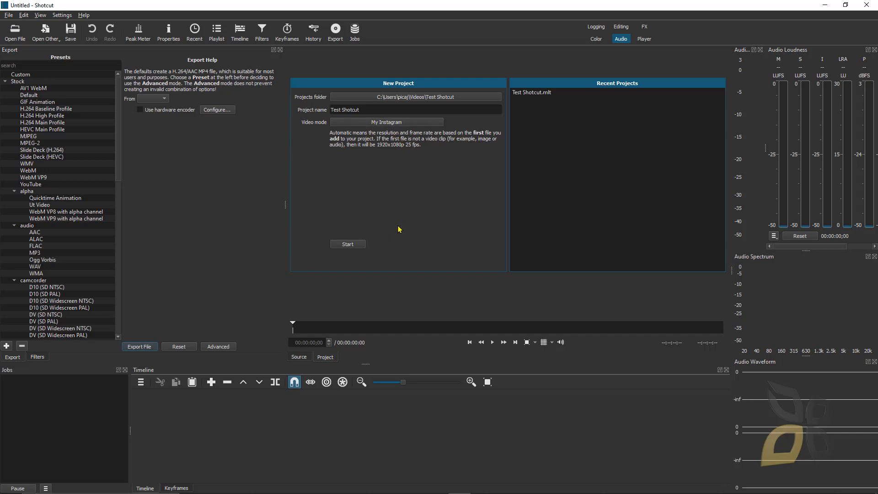
Step: Start the new project and open the BRAND PNG image from the Download folder
left_click(349, 245)
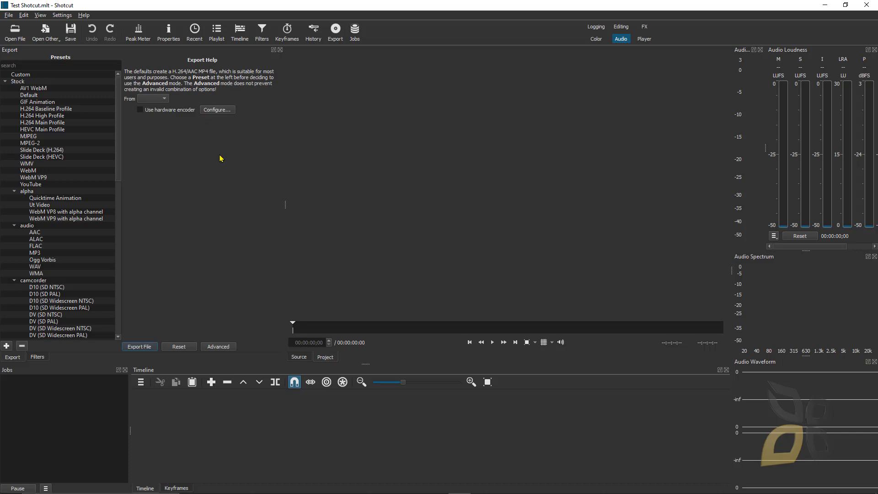
left_click(16, 32)
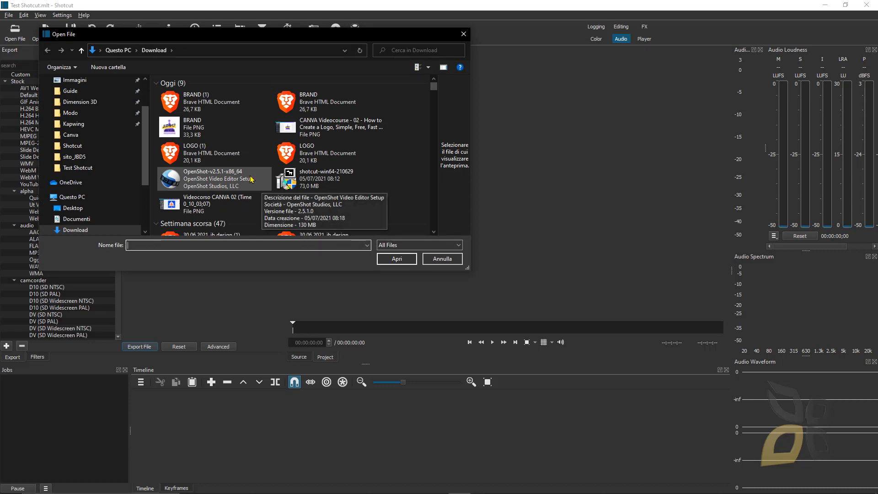
left_click(198, 138)
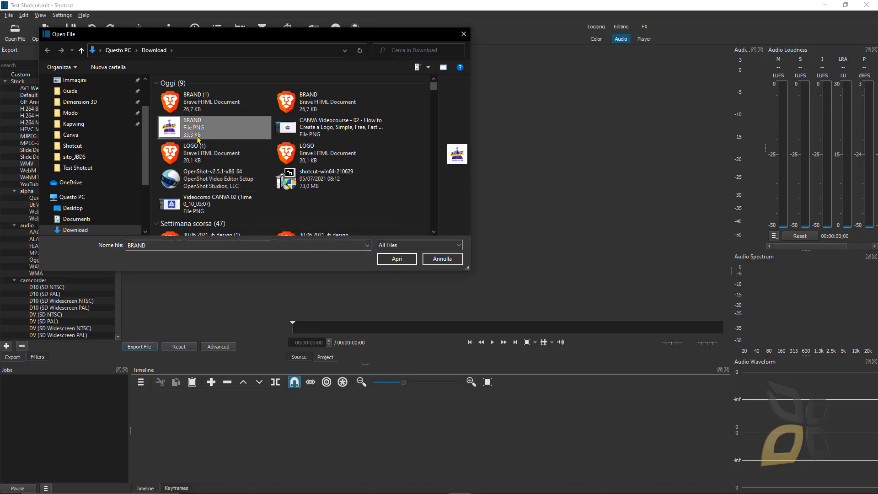
left_click(389, 261)
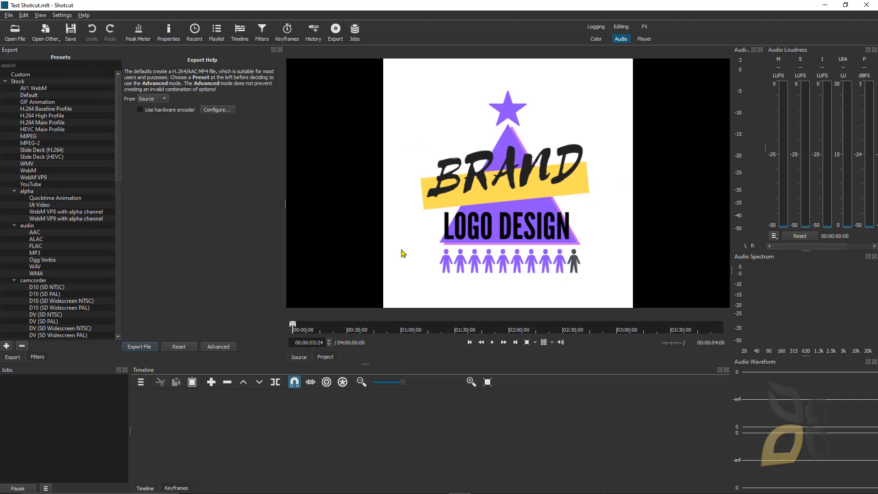
Step: Switch to the browser, search the YouTube channel for "cam", and return to Shotcut
key("alt+Tab")
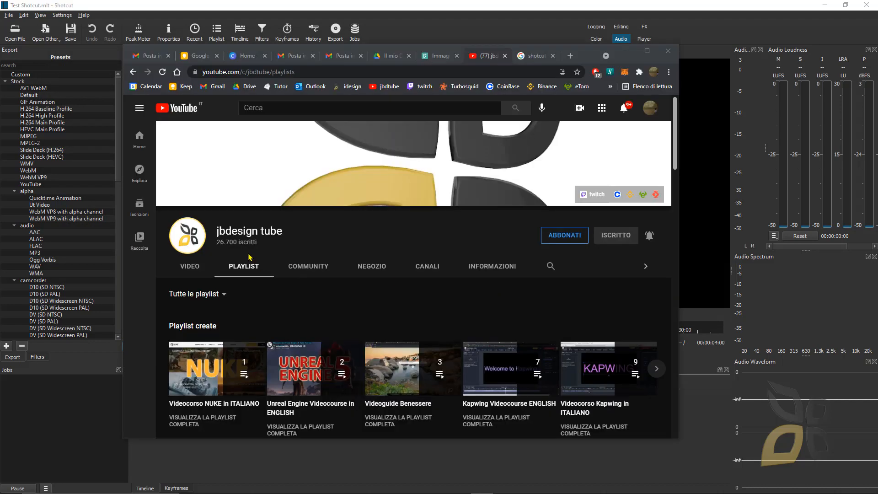
left_click(550, 266)
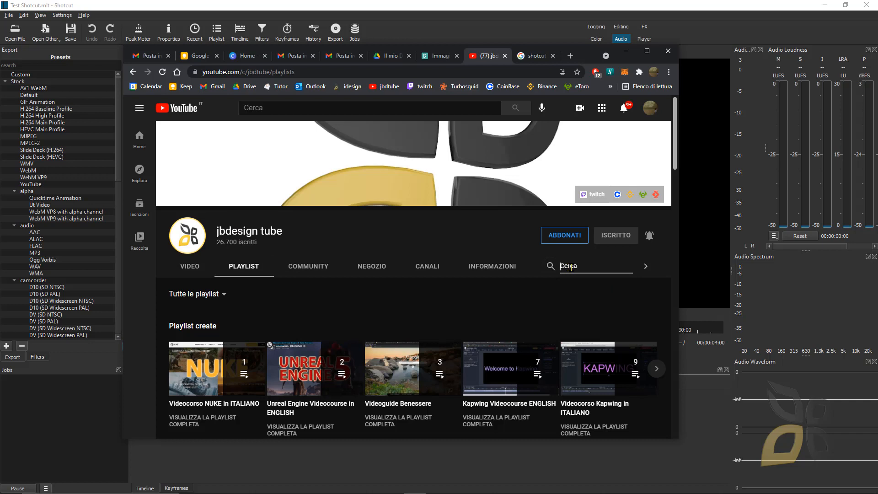
type("cam")
left_click(625, 51)
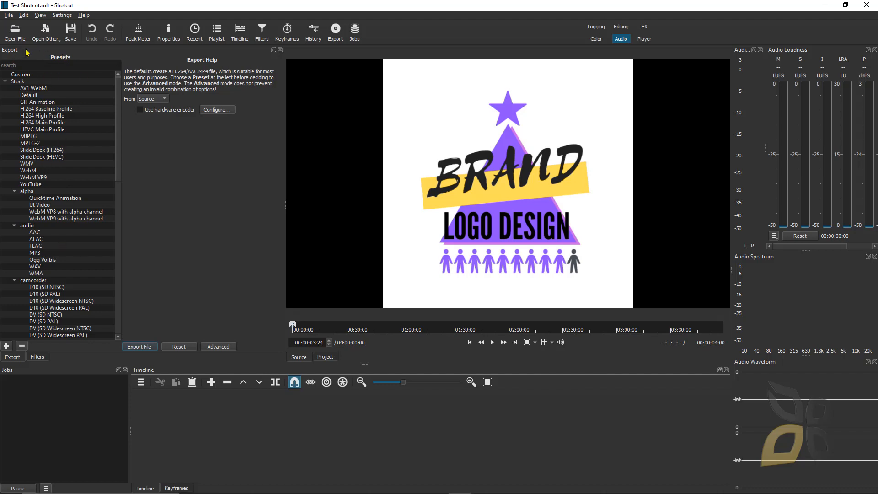
Step: Close the Export panel and show it again
left_click(279, 50)
left_click(280, 50)
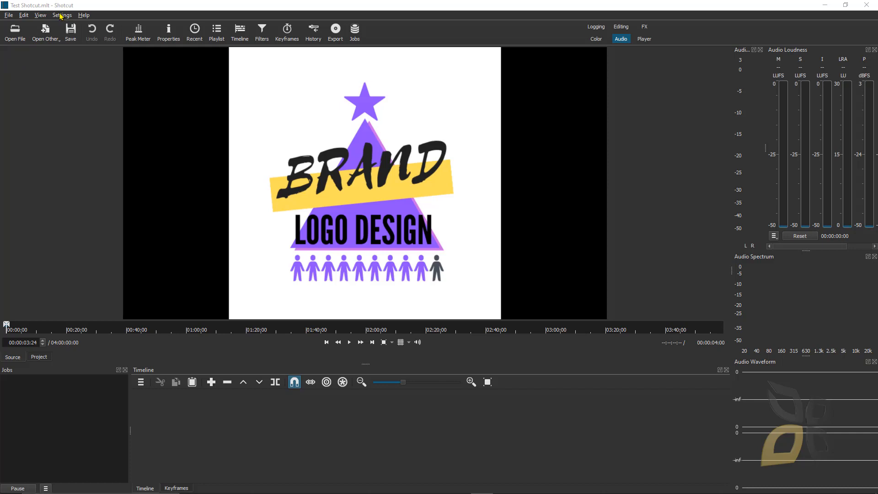
left_click(40, 17)
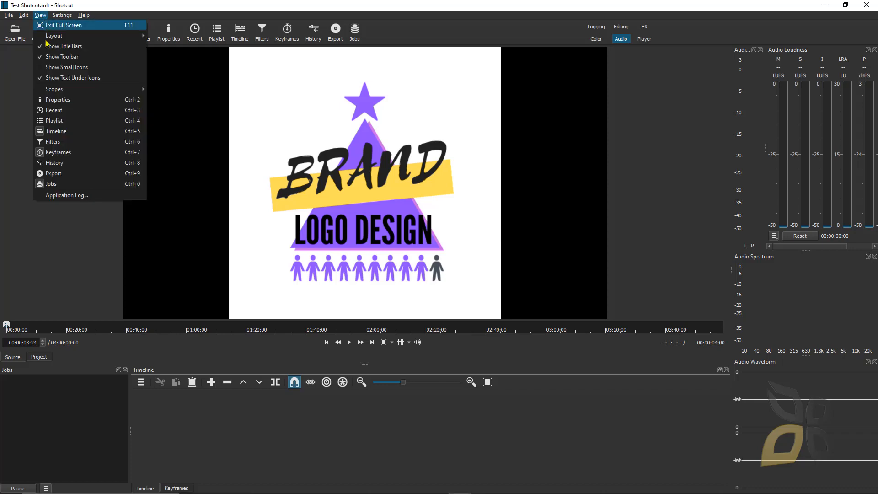
left_click(66, 175)
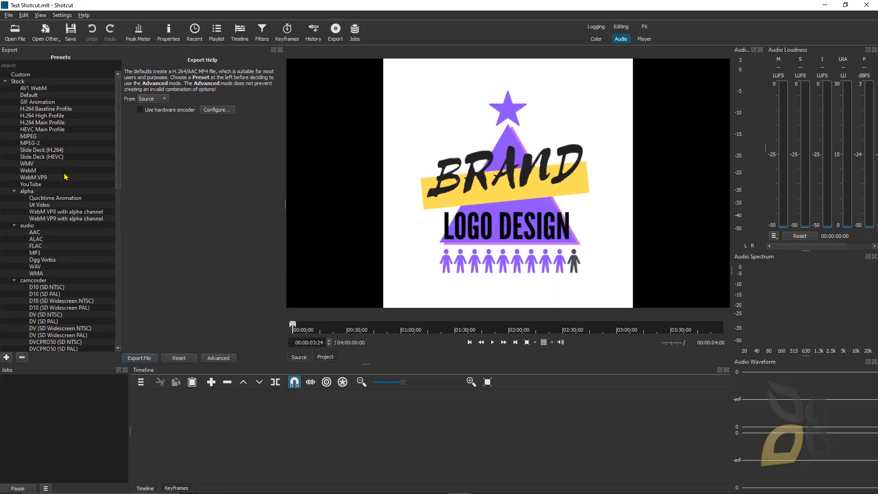
Step: Detach the Export panel, dock it again beside the preview, and narrow it slightly
left_click(273, 51)
left_click_drag(274, 55, 4, 73)
left_click_drag(284, 121, 256, 130)
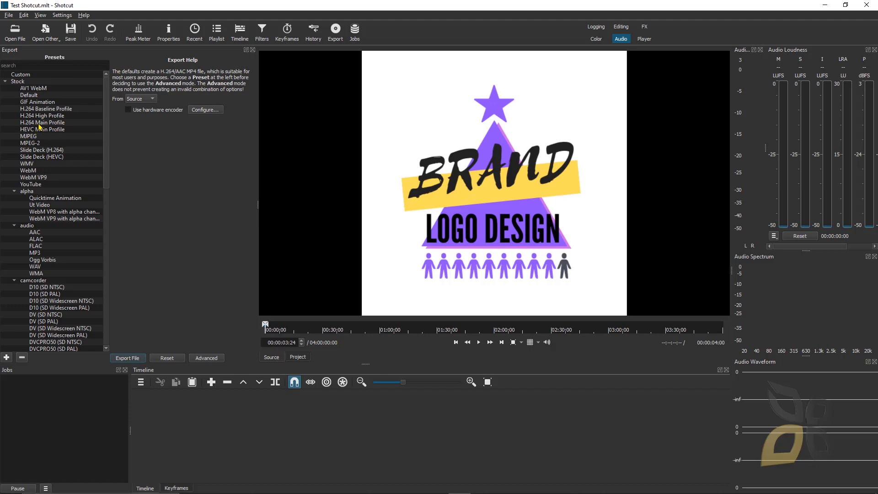
Step: Export the source with the H.264 Main Profile preset as MP4 file Test Shotcut 2 in the Test Shotcut folder, continuing despite limited drive space
left_click(38, 124)
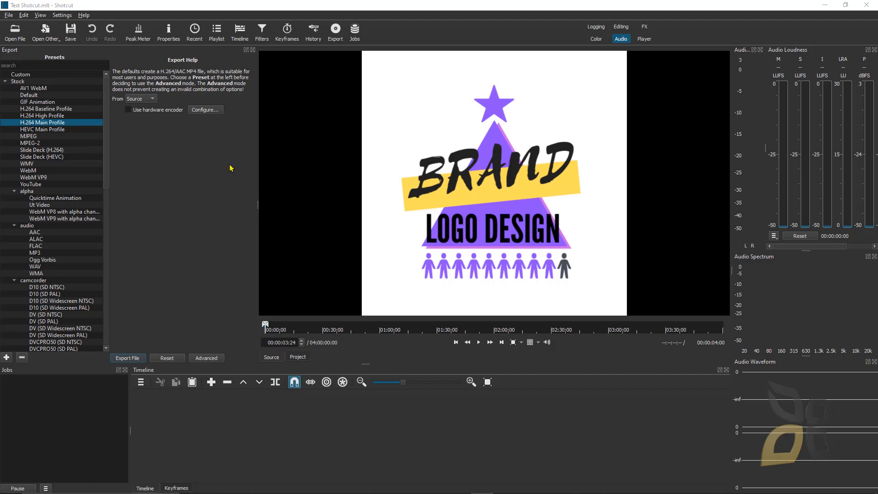
left_click(127, 358)
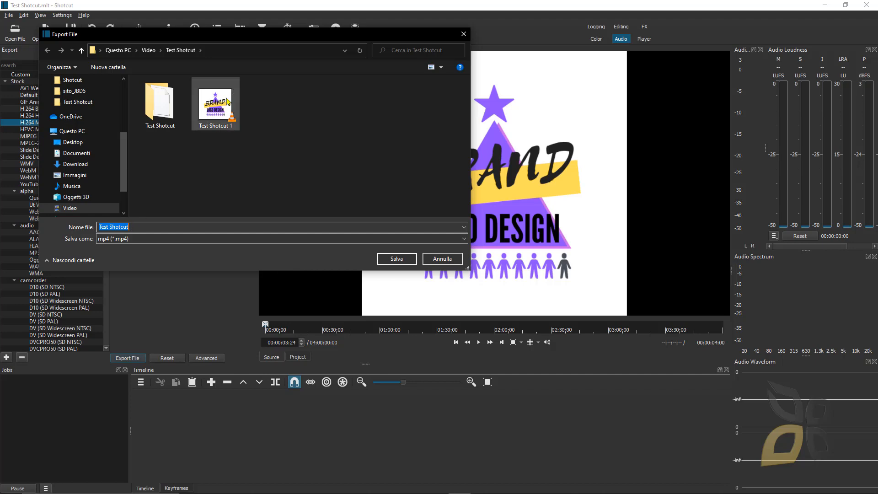
left_click(206, 106)
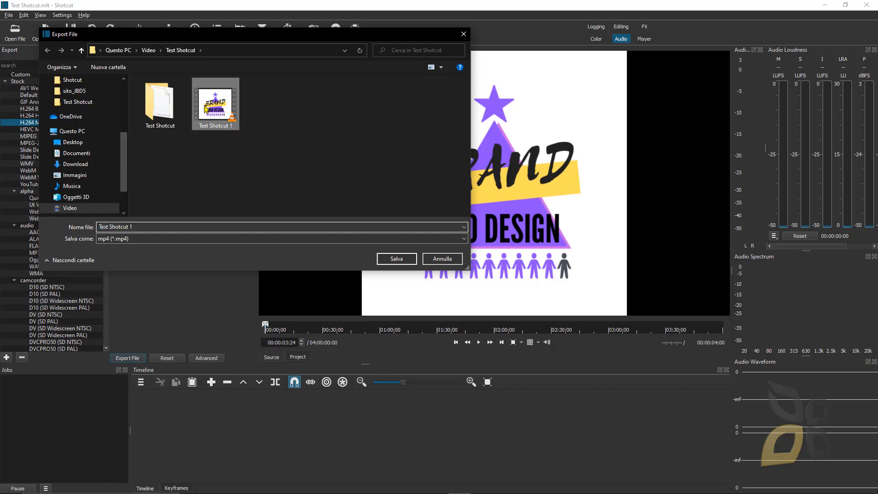
left_click(154, 225)
key("BackSpace")
type("2")
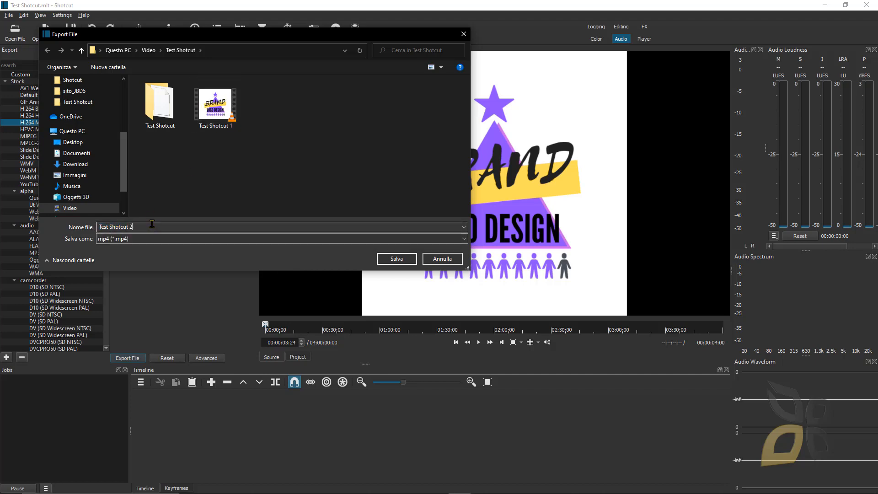
left_click(392, 259)
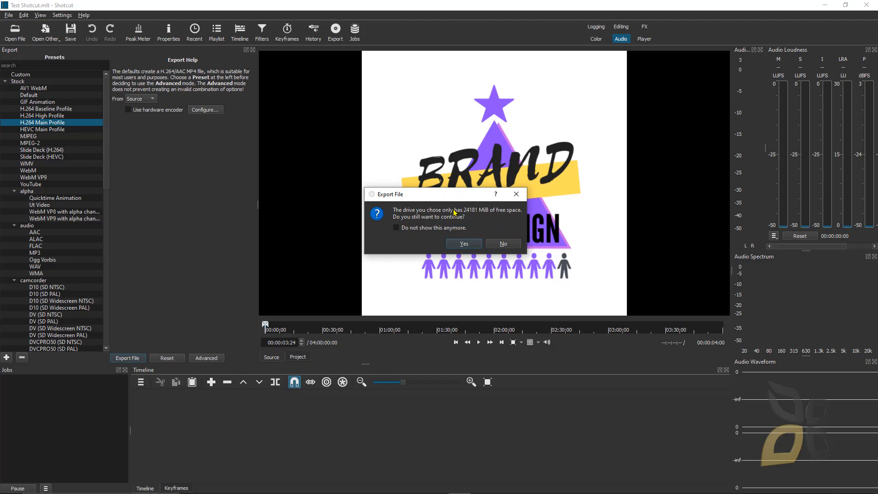
left_click_drag(431, 194, 401, 219)
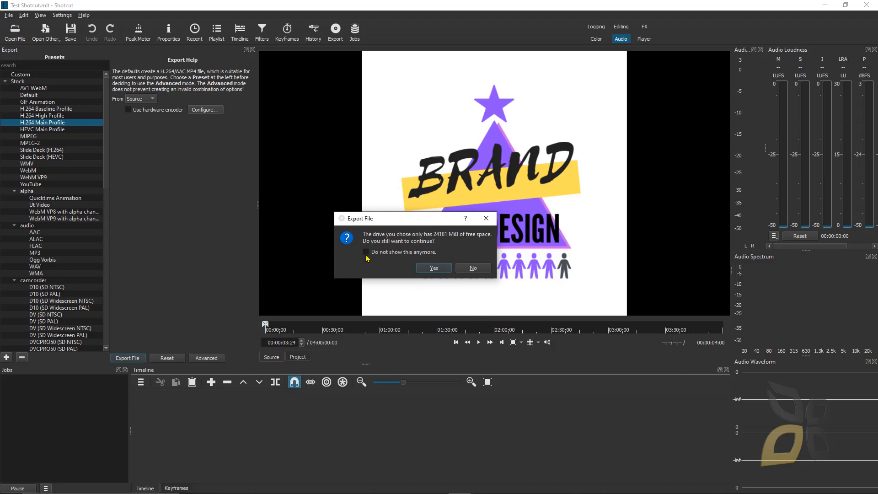
left_click(435, 268)
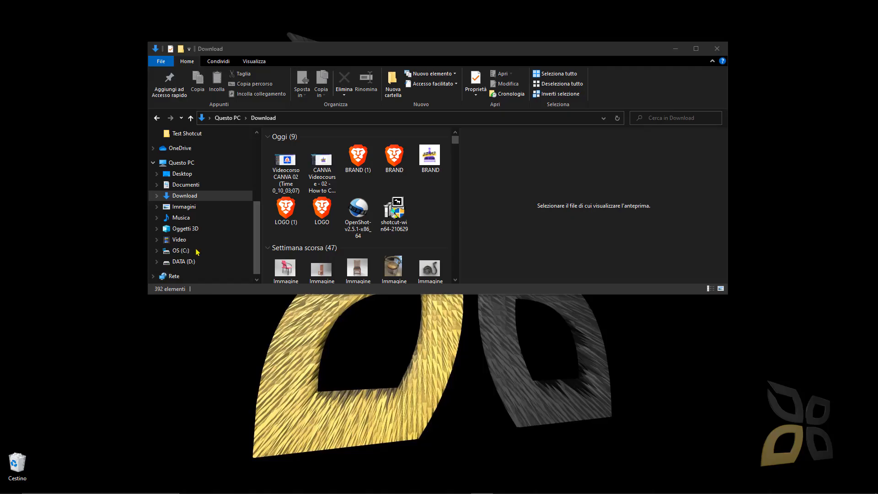
Step: Switch to File Explorer, open the Test Shotcut folder inside Video, and compare the previews of videos Test Shotcut 1 and Test Shotcut 2
left_click(179, 239)
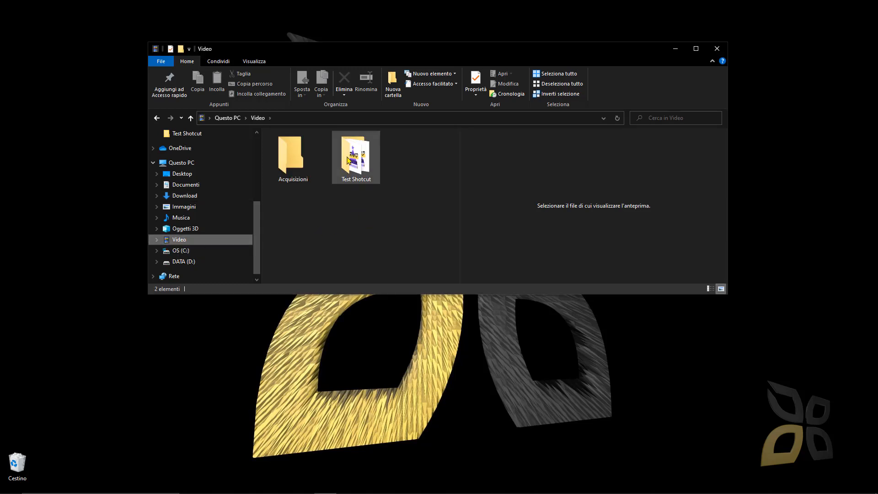
double_click(365, 155)
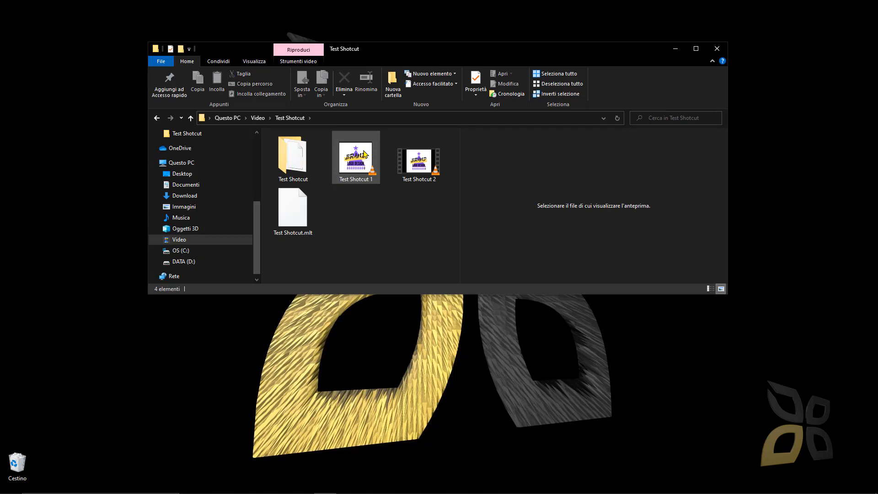
left_click(429, 166)
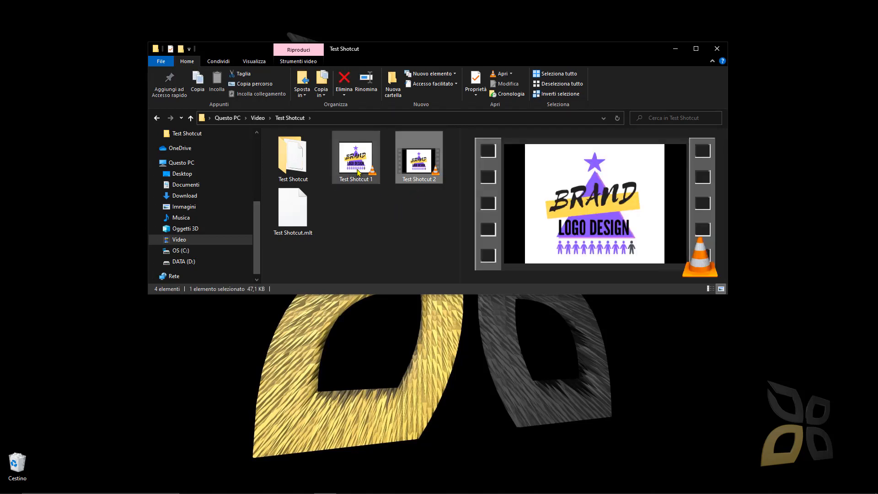
left_click(369, 179)
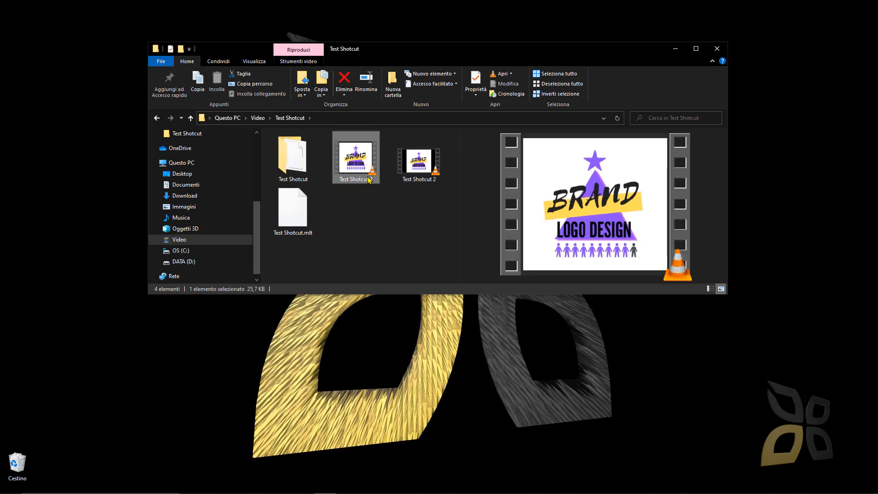
left_click(420, 176)
left_click(359, 163)
left_click(408, 165)
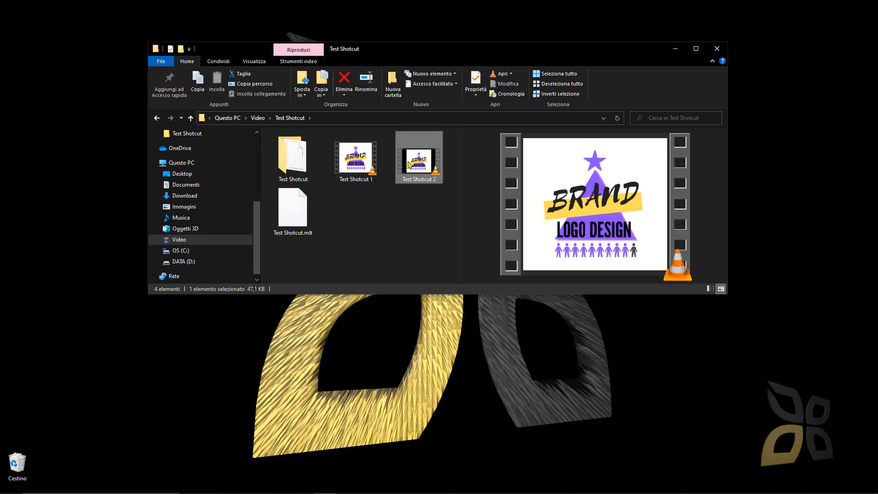
left_click(365, 173)
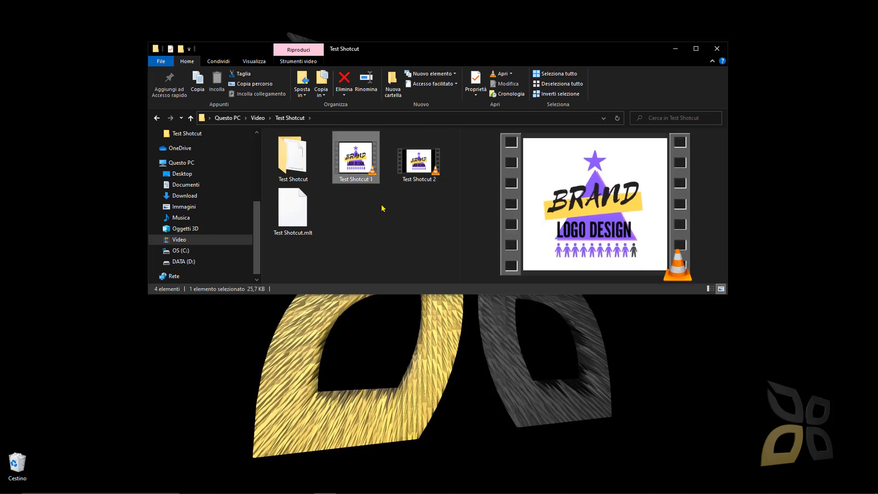
left_click(421, 170)
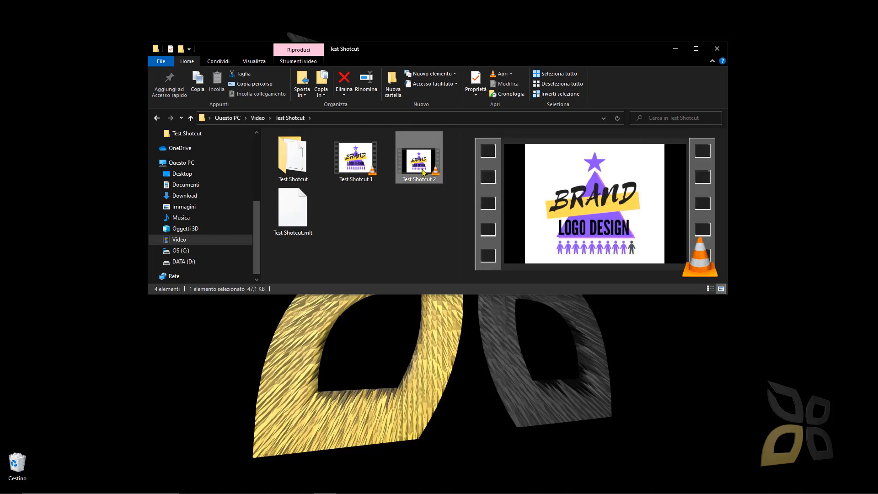
Step: Play the exported Test Shotcut 2 video in VLC, close the player, and clear the file selection
double_click(423, 172)
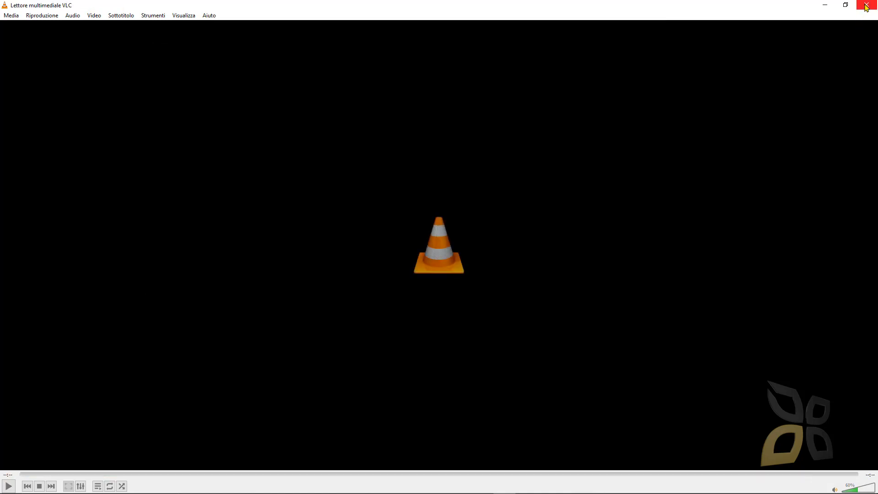
left_click(866, 4)
left_click(400, 260)
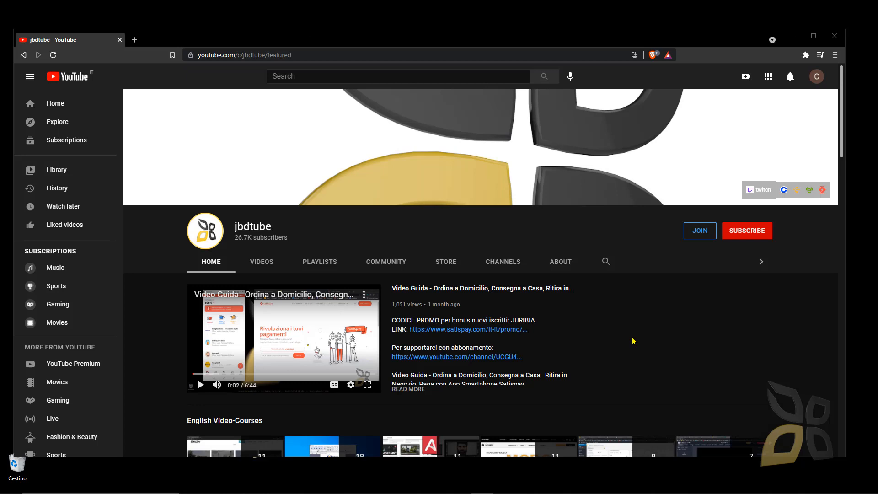
Step: Switch to the browser and look through the course playlists on the jbdtube YouTube channel's home page
scroll(633, 340, "down", 7)
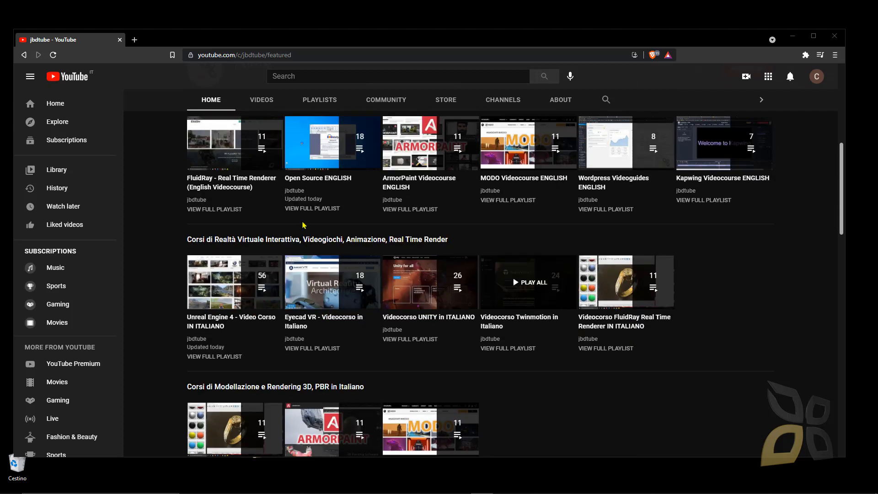
scroll(443, 297, "up", 5)
scroll(443, 297, "up", 2)
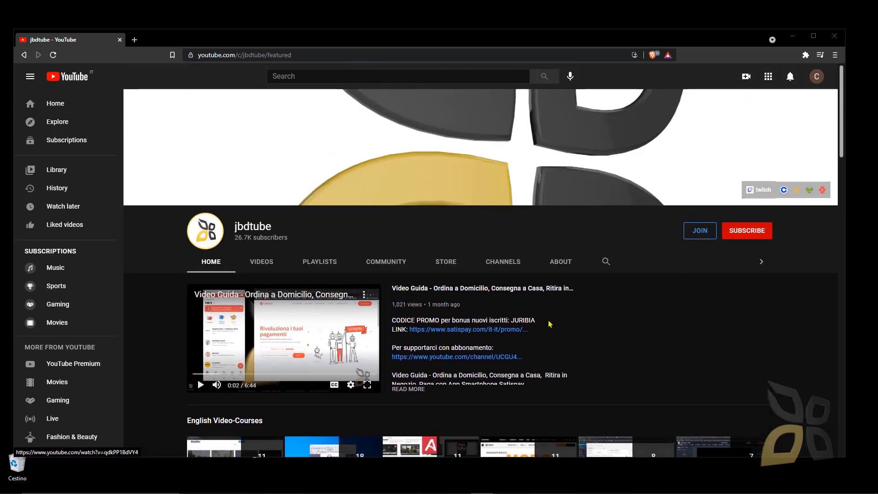